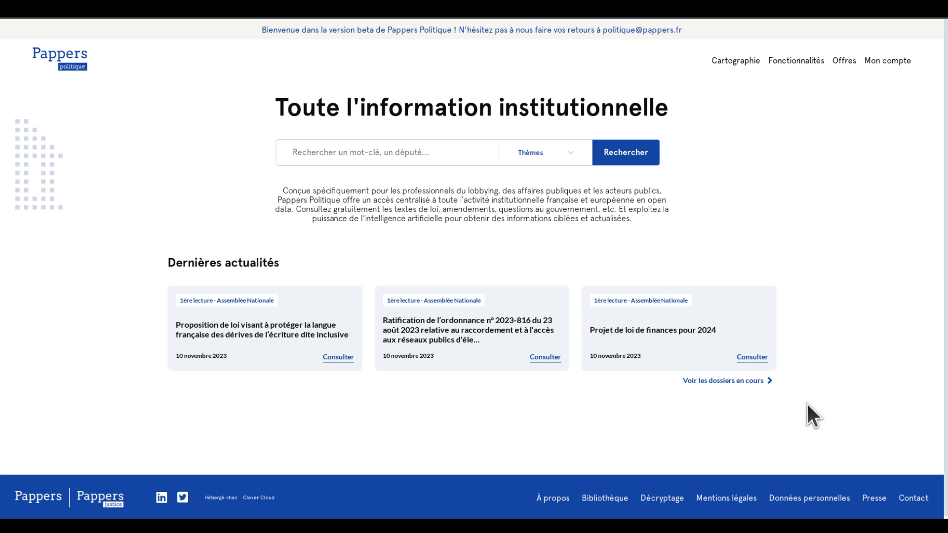
# Search the Logement theme, adding the keyword "occupation" to narrow the results.
pyautogui.click(388, 142)
pyautogui.click(549, 153)
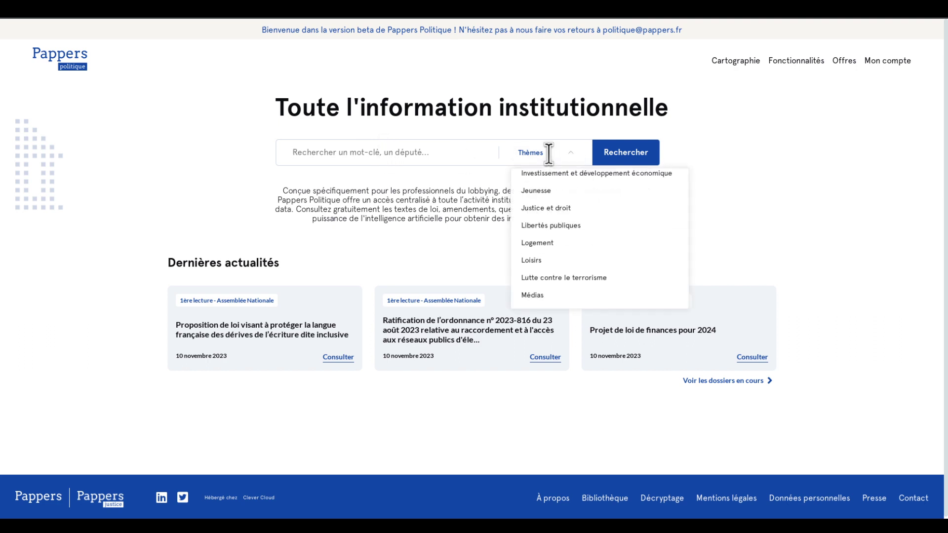
pyautogui.click(568, 242)
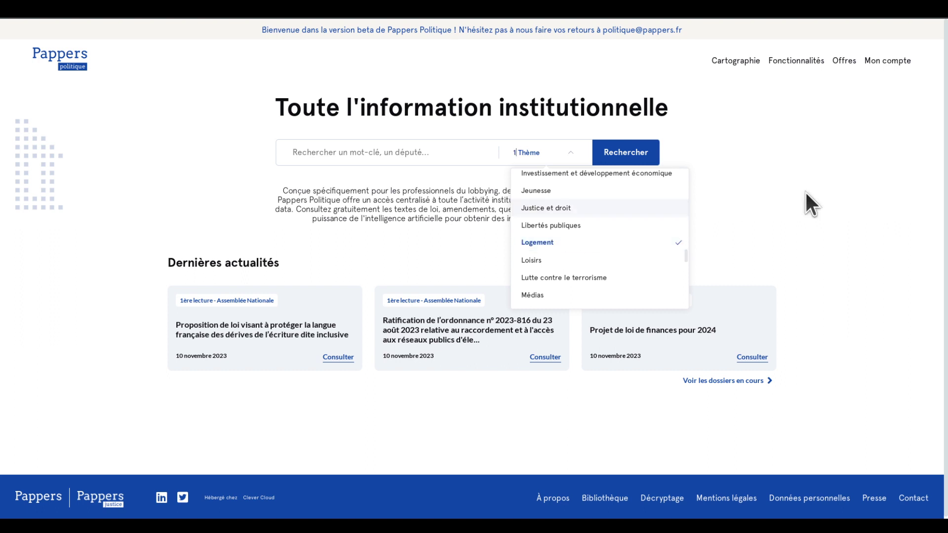
pyautogui.click(640, 148)
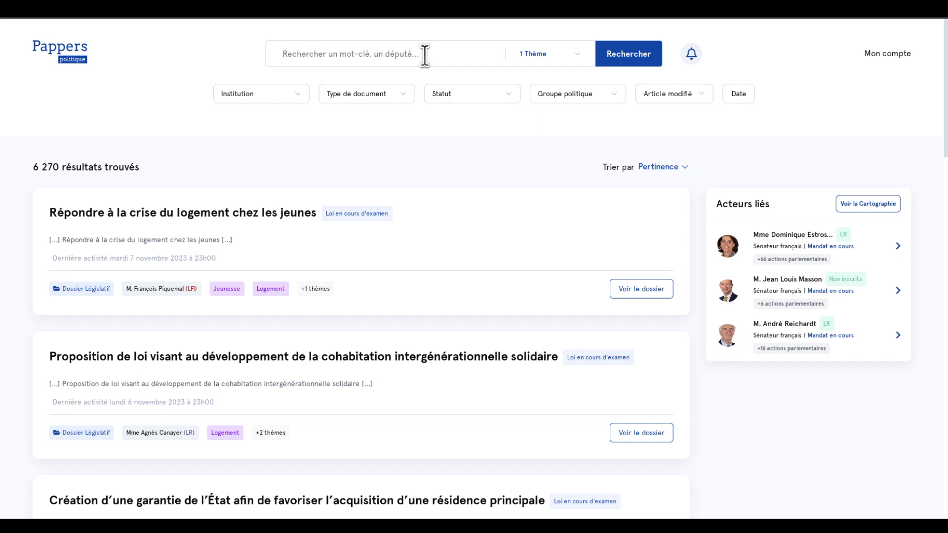
pyautogui.write('occupation')
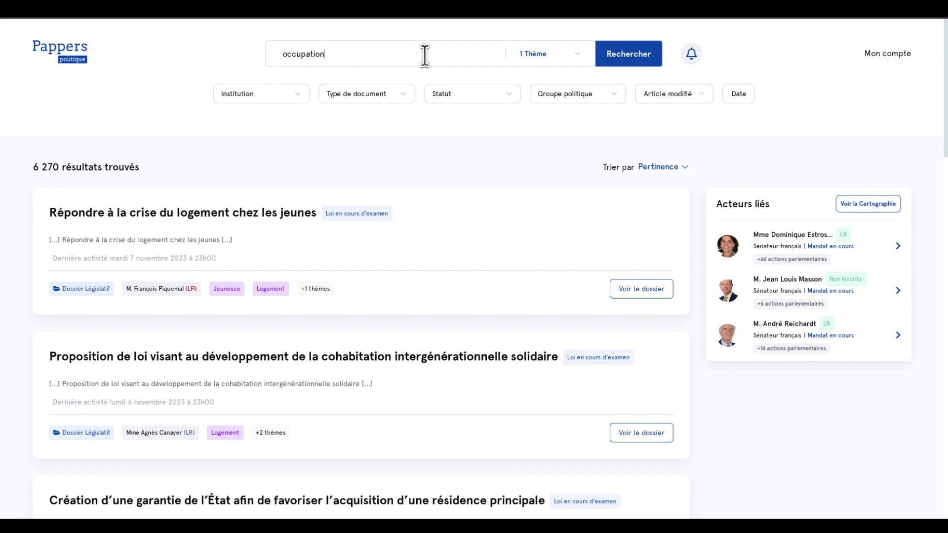
pyautogui.press('Return')
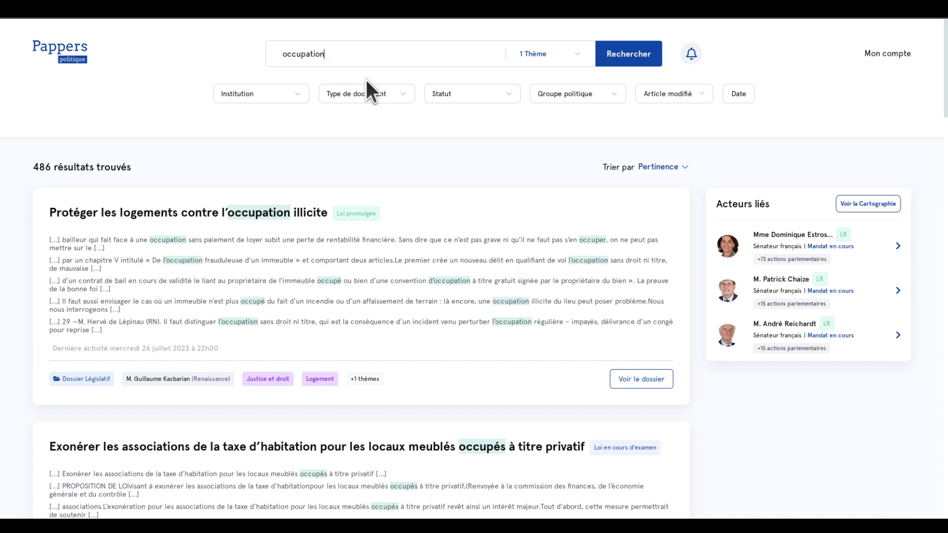
# Filter the results by the institution Union européenne, remove that filter, and check the available document types.
pyautogui.click(288, 92)
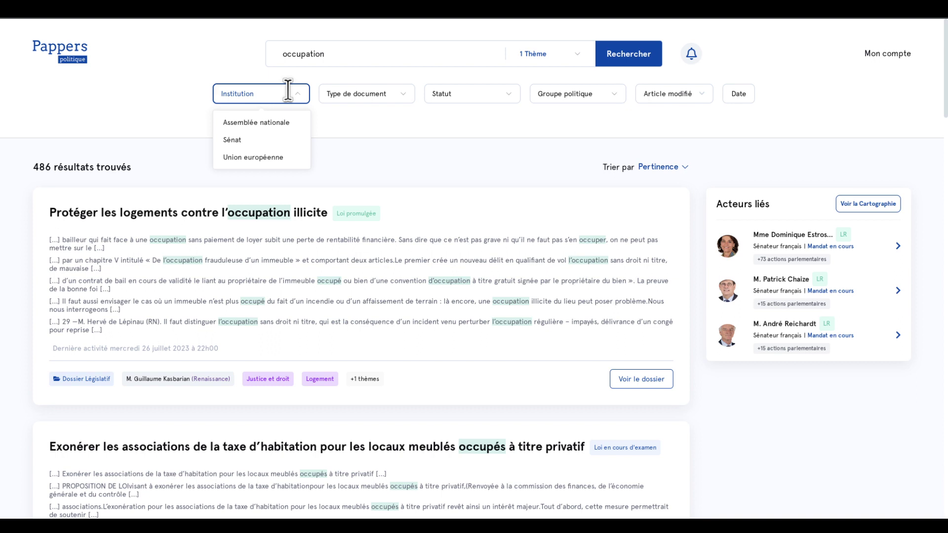
pyautogui.click(270, 158)
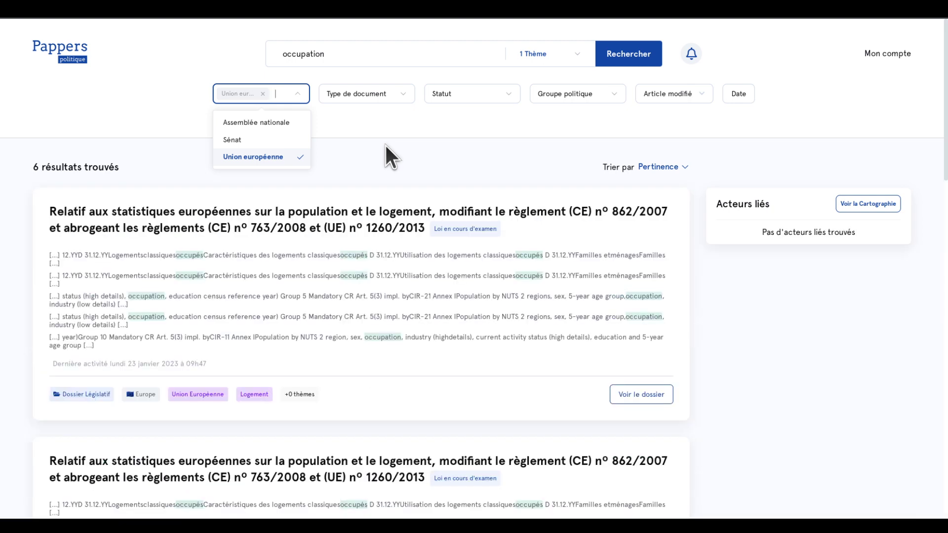
pyautogui.click(252, 155)
pyautogui.click(390, 93)
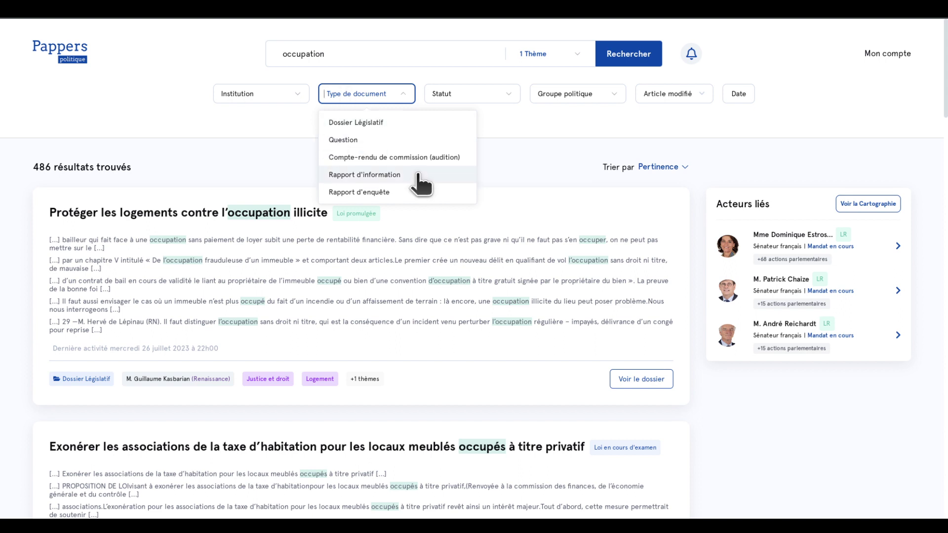
pyautogui.click(525, 138)
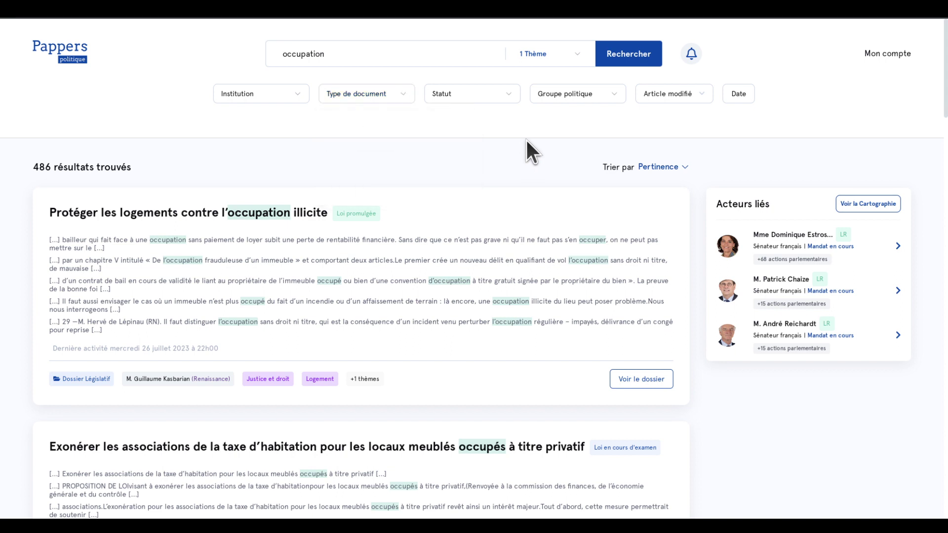
# Filter the results by the status Loi promulgée and remove that status filter again.
pyautogui.click(471, 97)
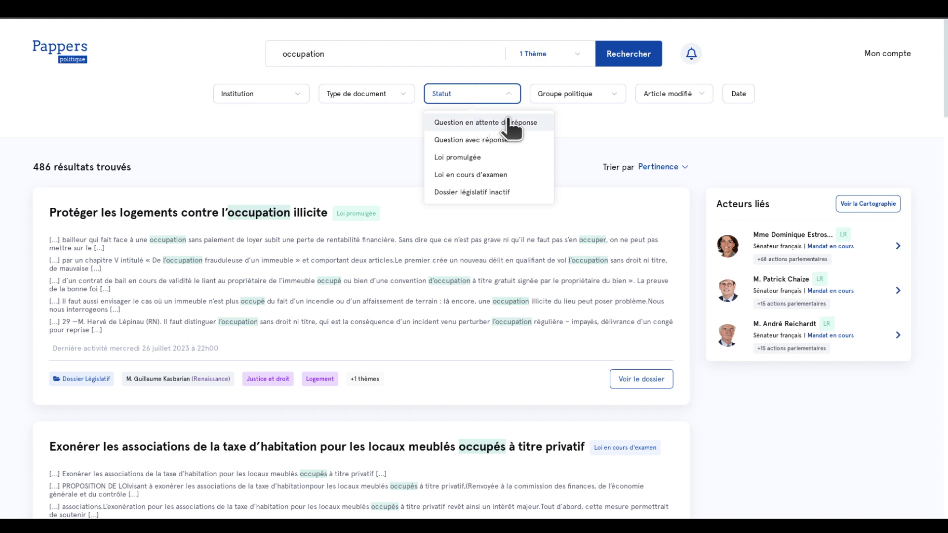
pyautogui.click(455, 157)
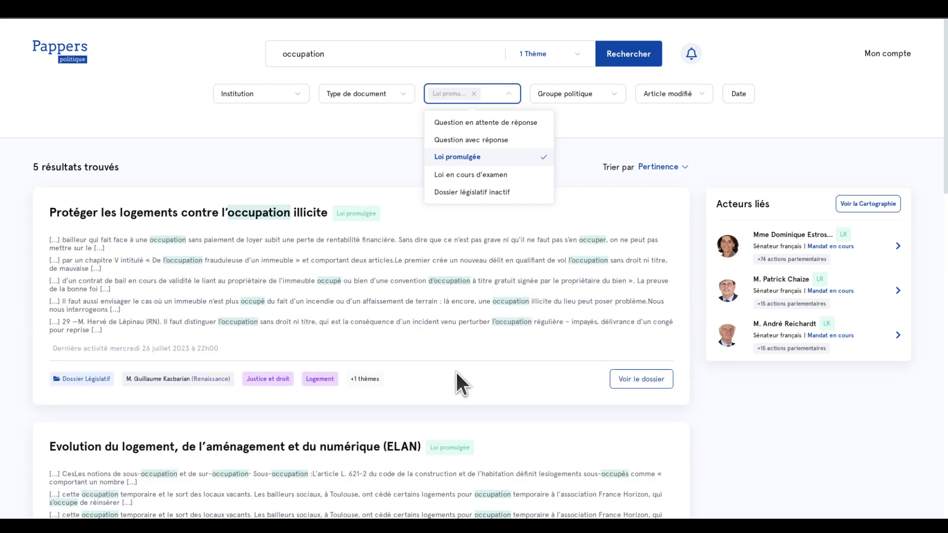
pyautogui.click(473, 94)
# Filter the results by the political group Groupe Renaissance and remove that group filter again.
pyautogui.click(586, 94)
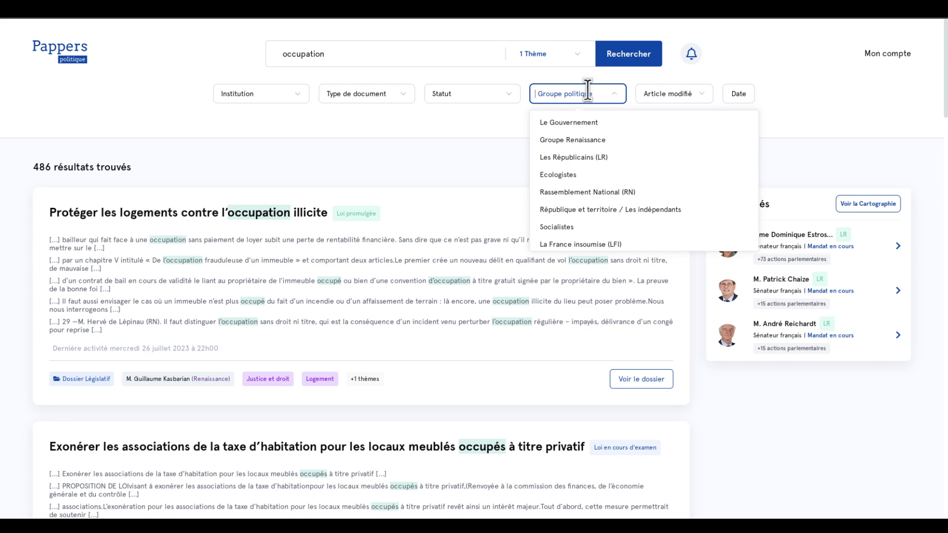
pyautogui.click(601, 141)
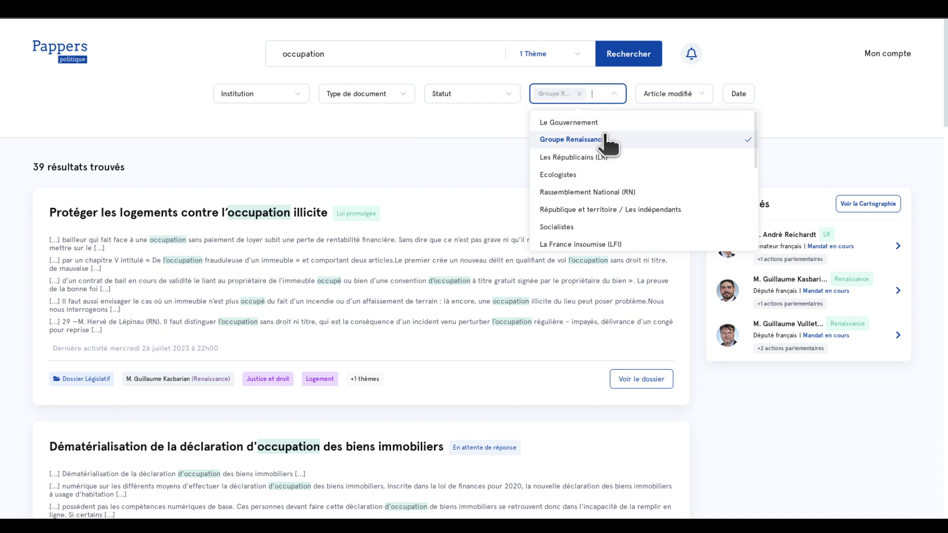
pyautogui.click(579, 94)
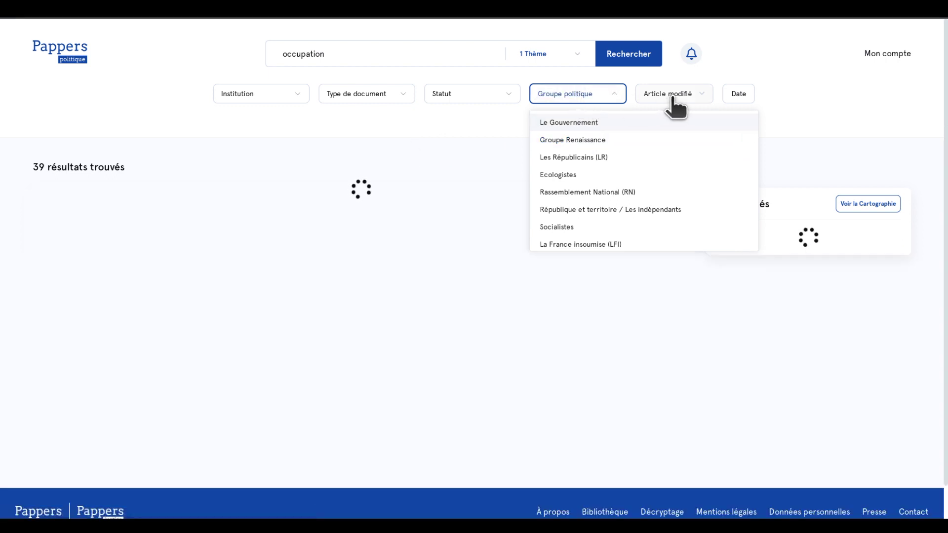
# Clear the keyword and the selected theme from the search.
pyautogui.click(673, 99)
pyautogui.click(660, 158)
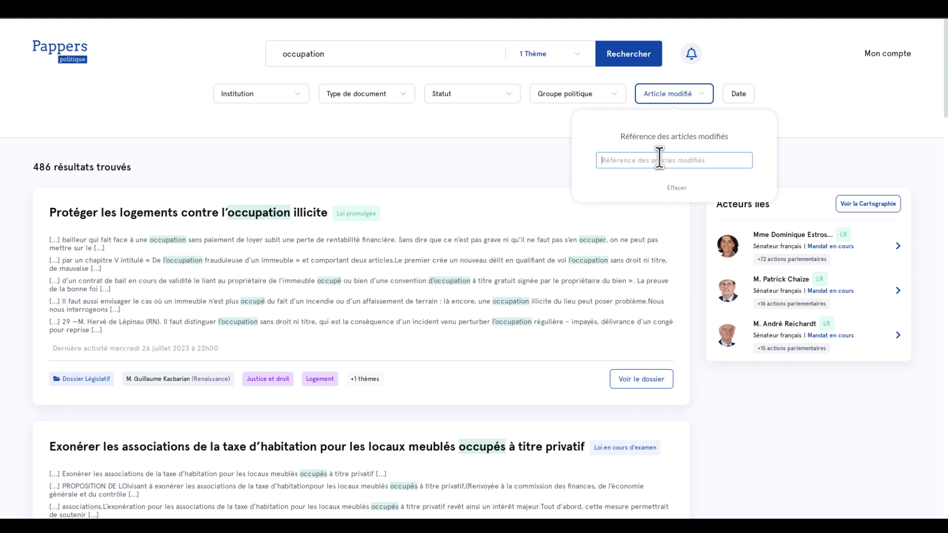
pyautogui.doubleClick(462, 48)
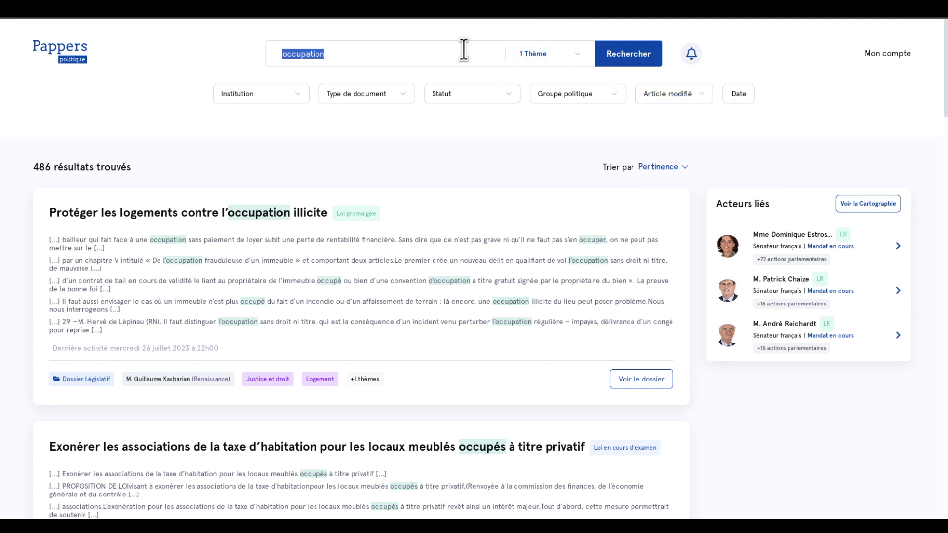
pyautogui.press('BackSpace')
pyautogui.click(578, 53)
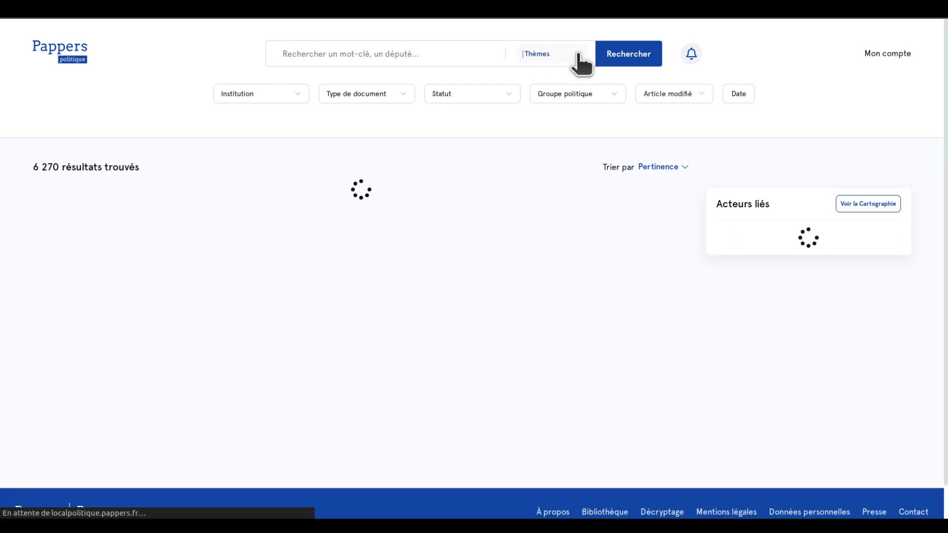
pyautogui.click(813, 64)
# Filter by the modified article L161-17-2 du code de la securite sociale and look through the matching dossiers.
pyautogui.click(672, 94)
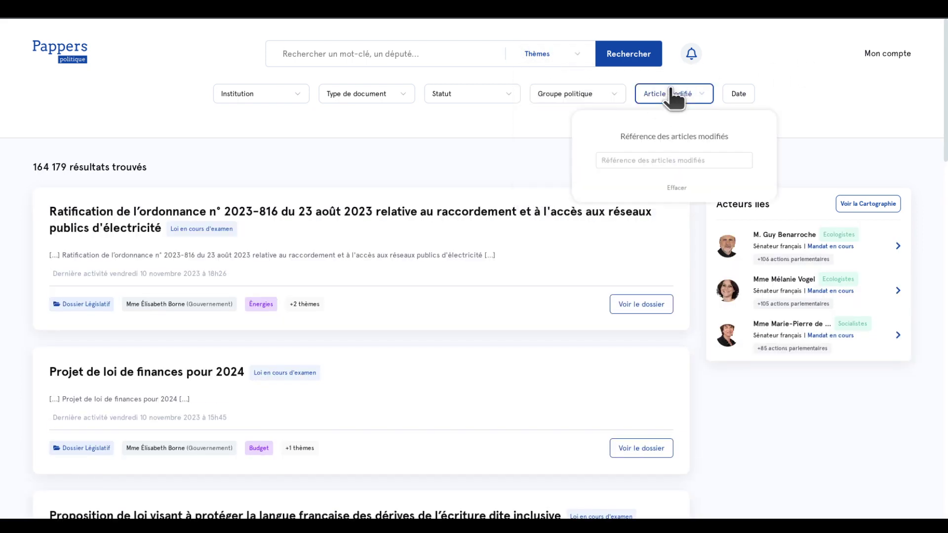
pyautogui.click(674, 160)
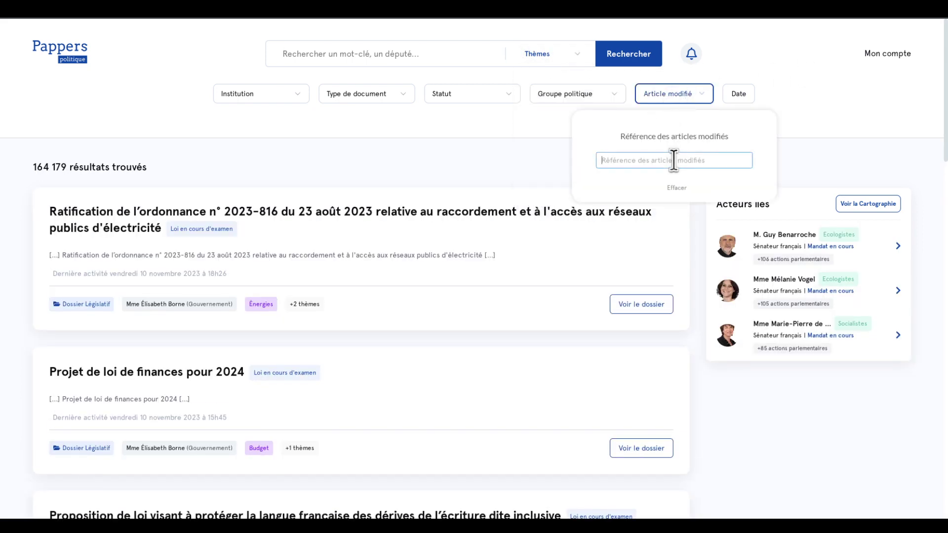
pyautogui.write('L. 161-17-')
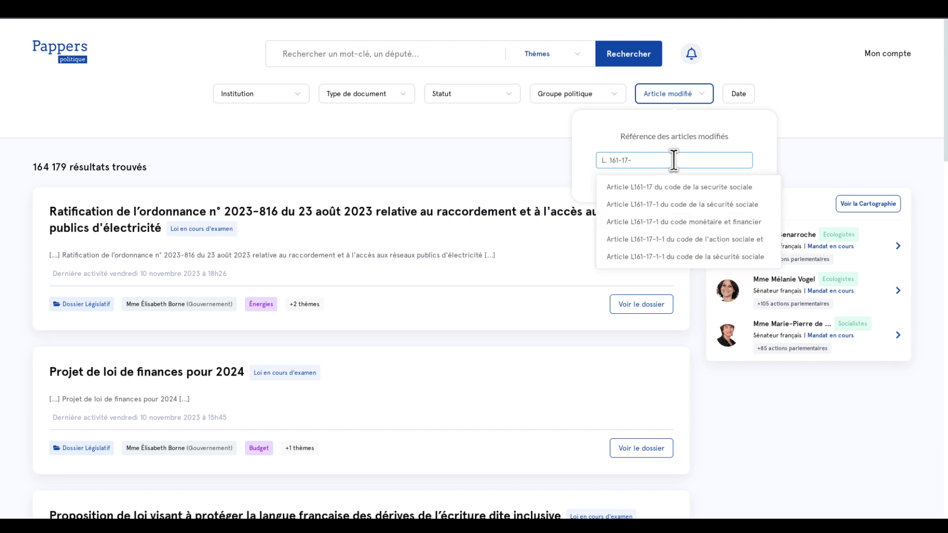
pyautogui.write('2')
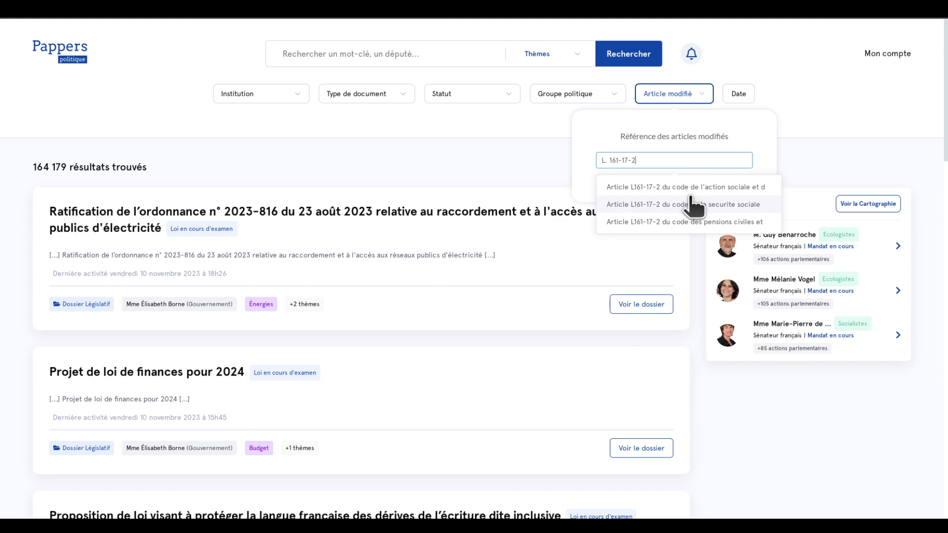
pyautogui.click(691, 203)
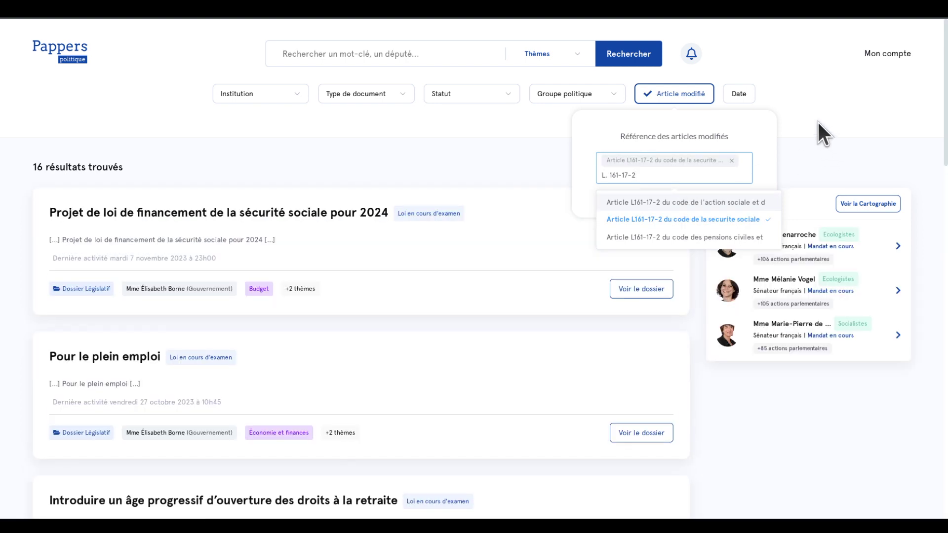
pyautogui.scroll(-1, 387, 173)
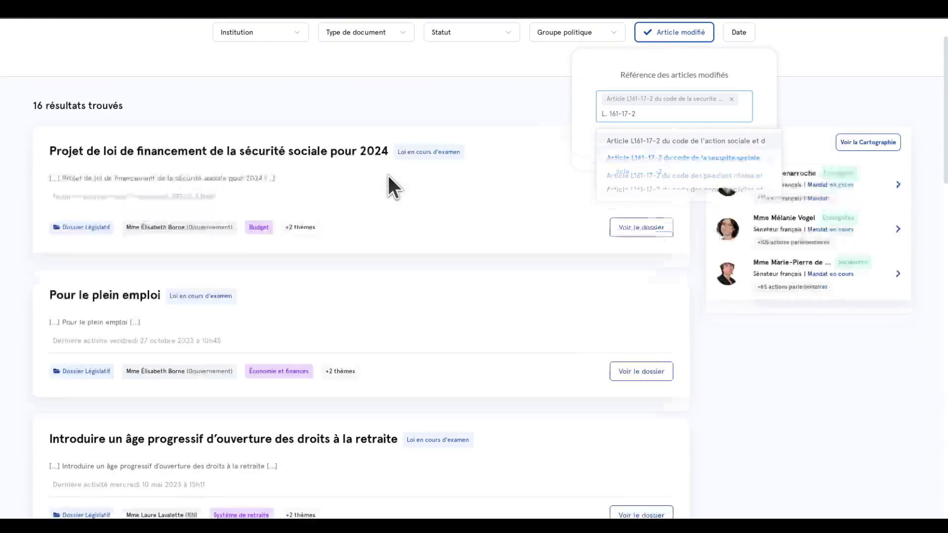
pyautogui.scroll(1, 388, 176)
pyautogui.click(403, 159)
pyautogui.scroll(-10, 404, 161)
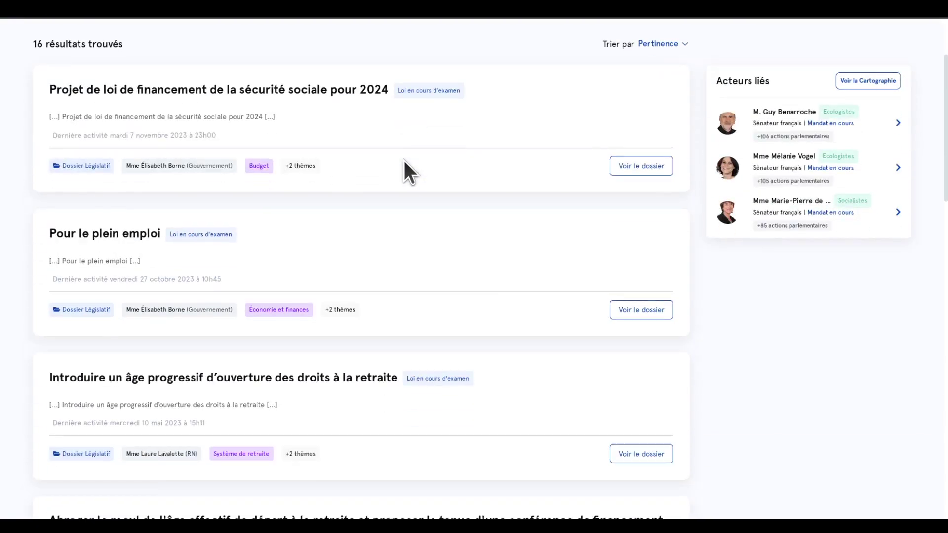
pyautogui.scroll(-10, 404, 161)
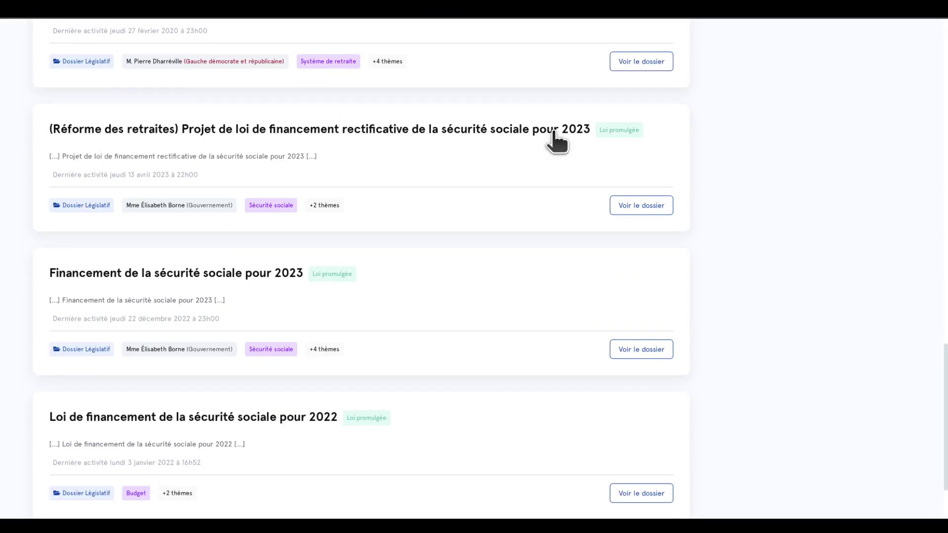
pyautogui.scroll(10, 429, 189)
pyautogui.scroll(5, 428, 180)
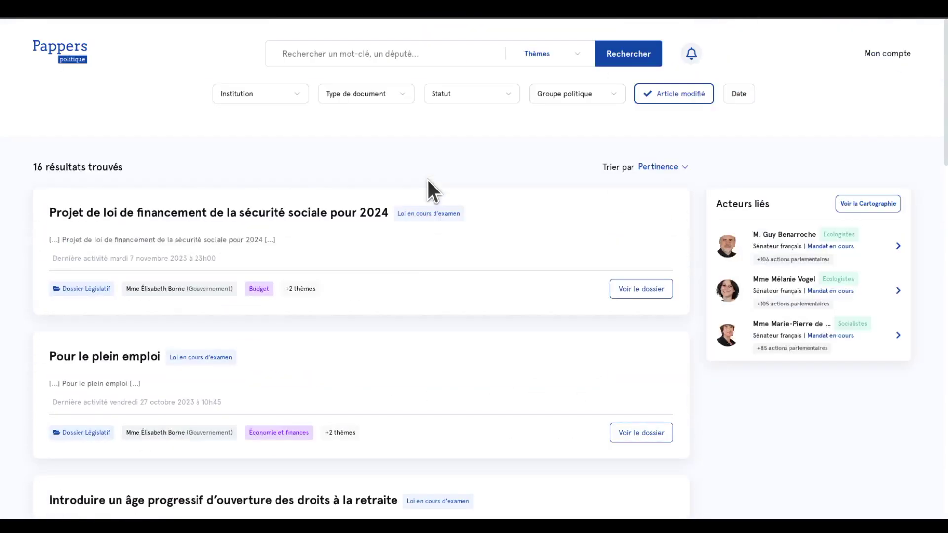
# Check the last-activity date filter and remove article L161-17-2 from the modified article filter.
pyautogui.click(703, 92)
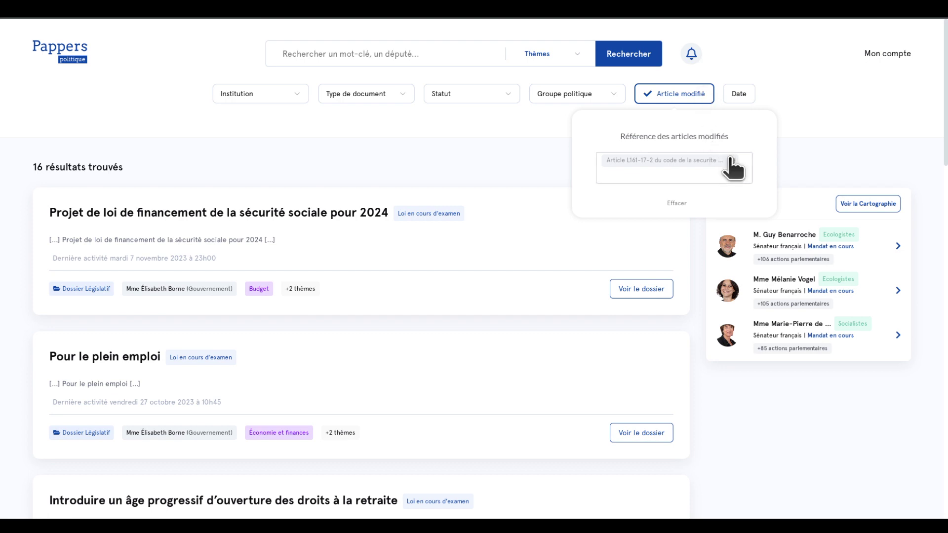
pyautogui.click(737, 101)
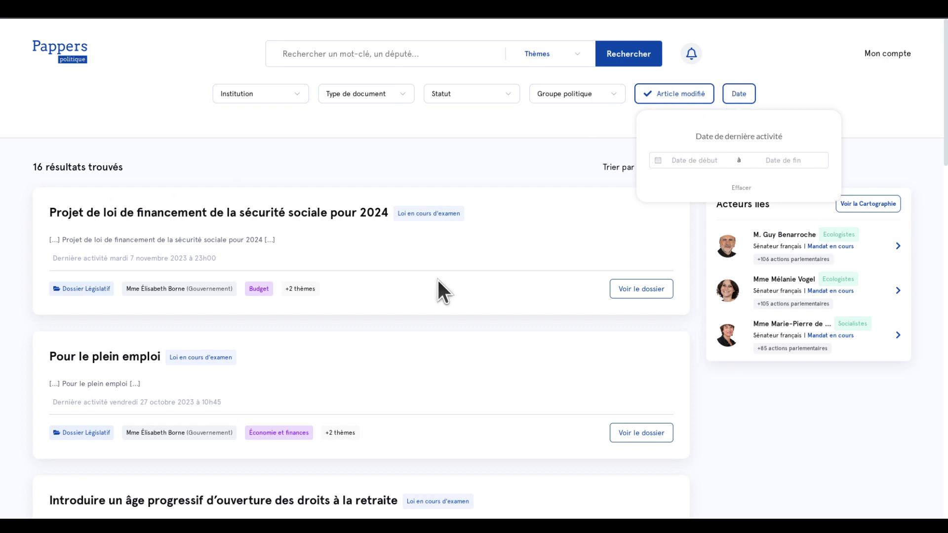
pyautogui.click(697, 104)
pyautogui.click(734, 171)
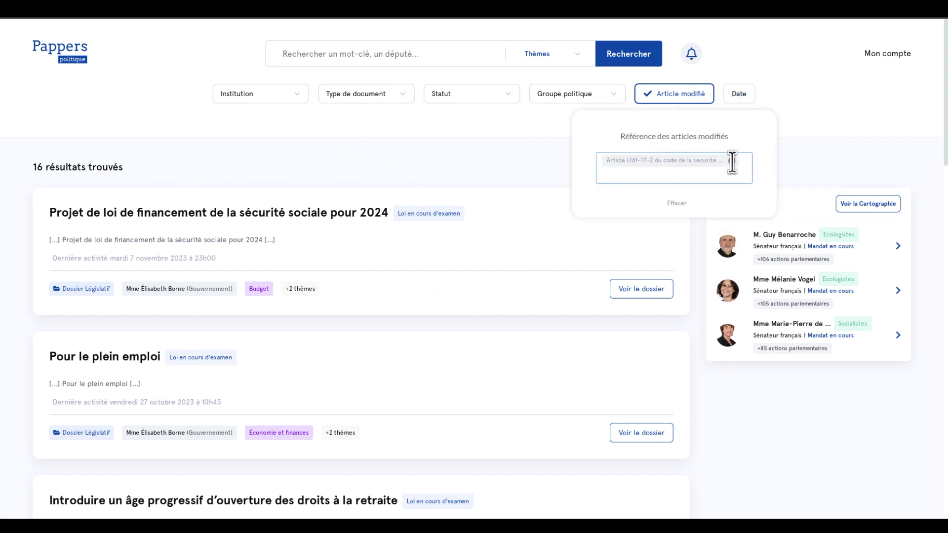
pyautogui.click(730, 160)
pyautogui.click(812, 98)
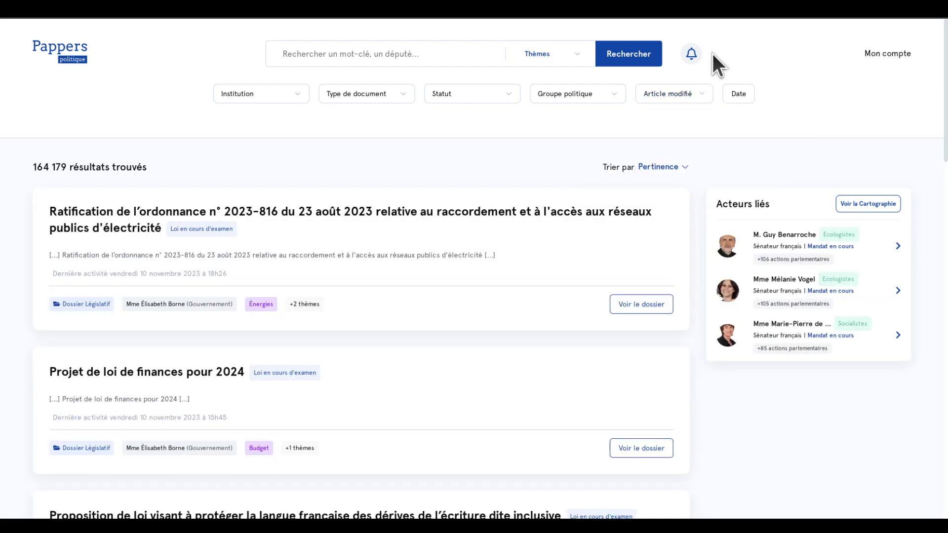
# Open the form for creating a new e-mail alert.
pyautogui.click(692, 53)
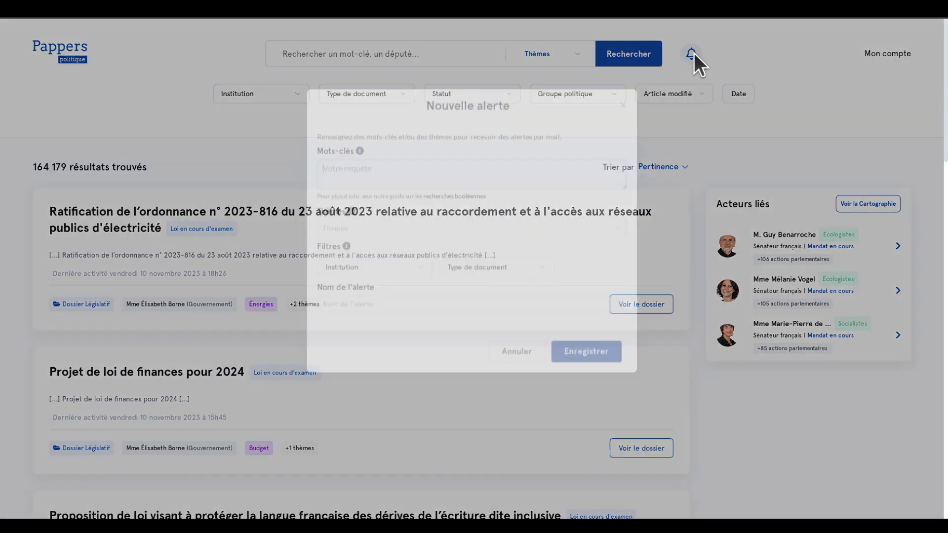